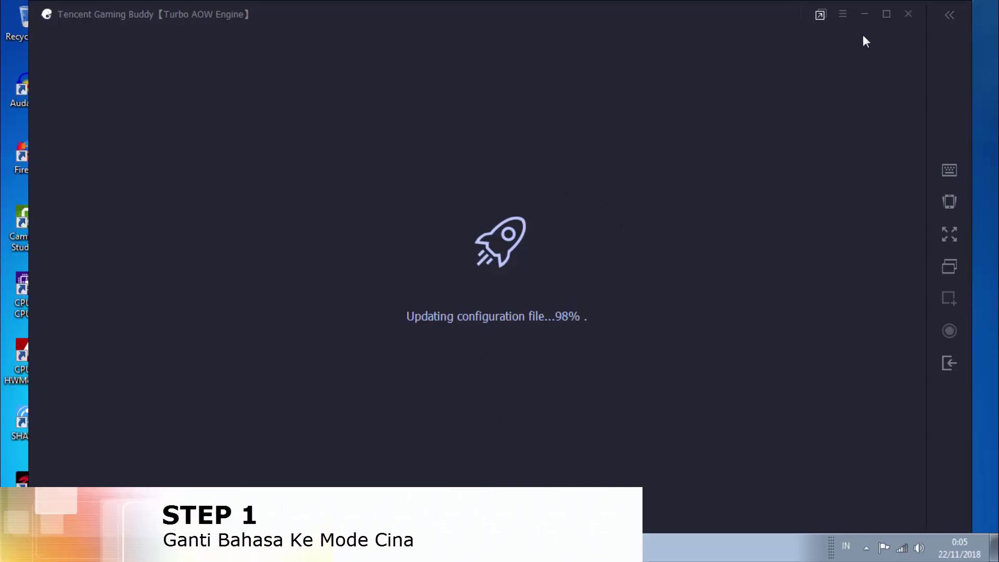
Set the Tencent Gaming Buddy language to 简体中文 in the Basics settings and save the change.
{"action": "left_click", "coordinate": [843, 14]}
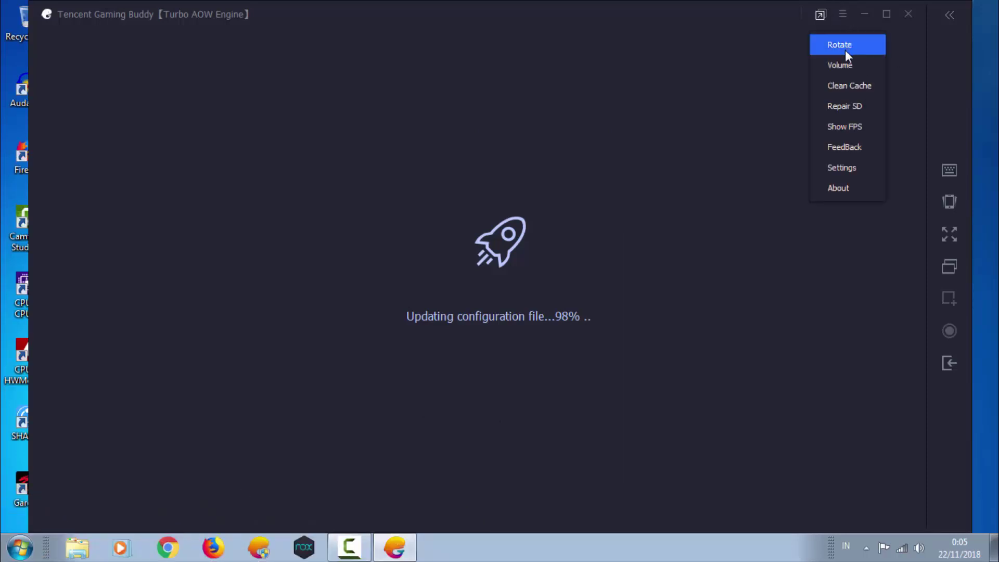
{"action": "left_click", "coordinate": [845, 169]}
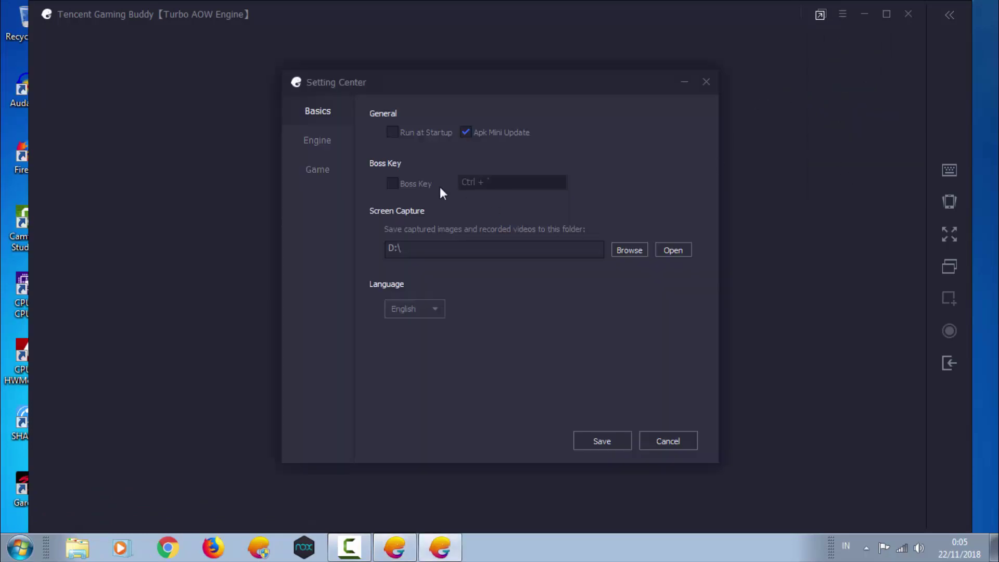
{"action": "left_click", "coordinate": [427, 310]}
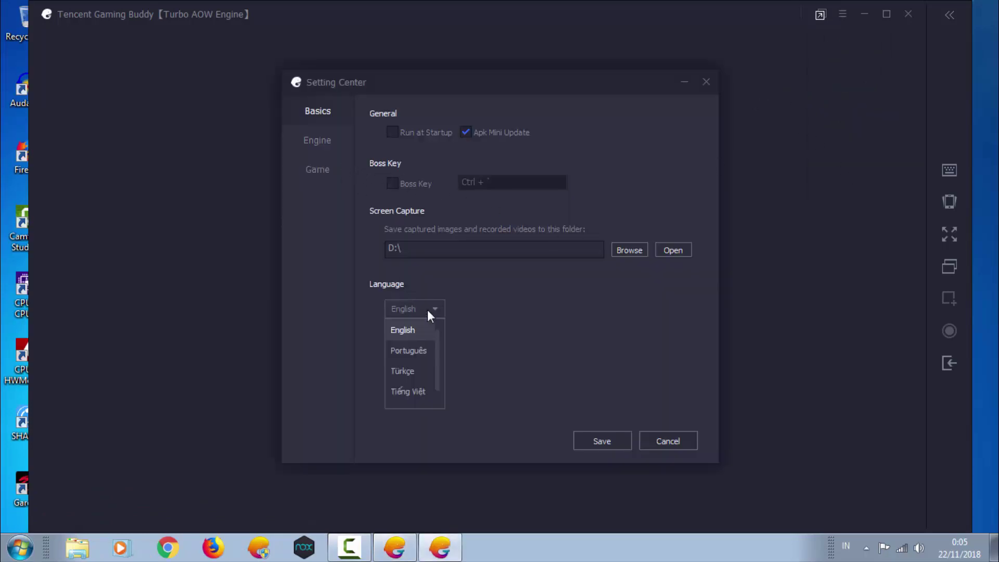
{"action": "left_click_drag", "start_coordinate": [438, 345], "coordinate": [439, 330]}
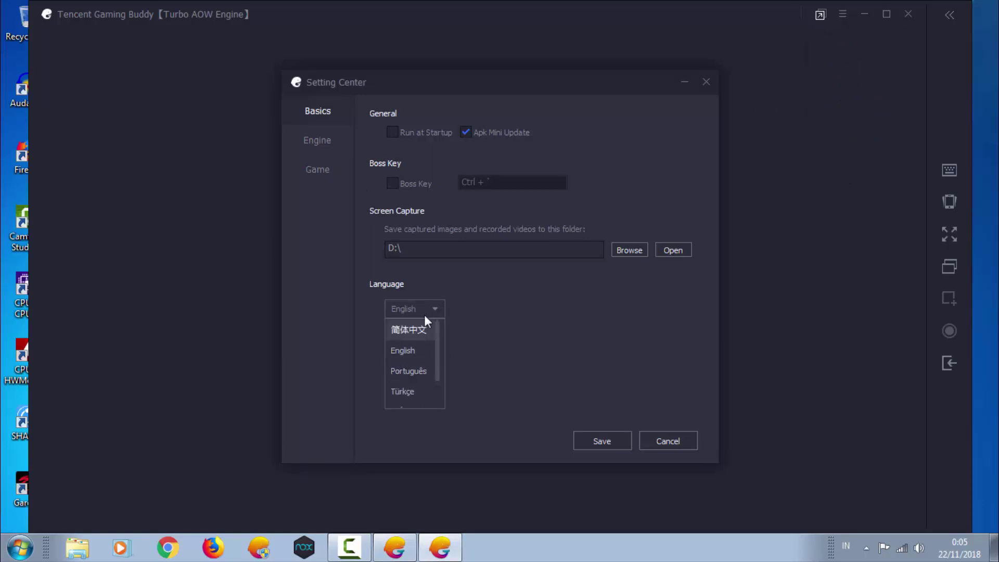
{"action": "left_click", "coordinate": [418, 329]}
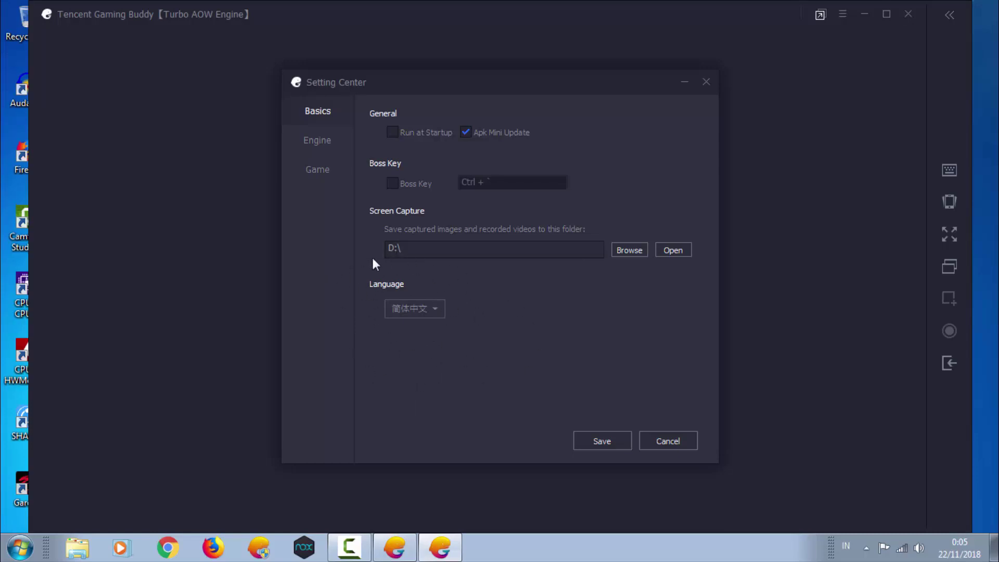
{"action": "left_click", "coordinate": [622, 441]}
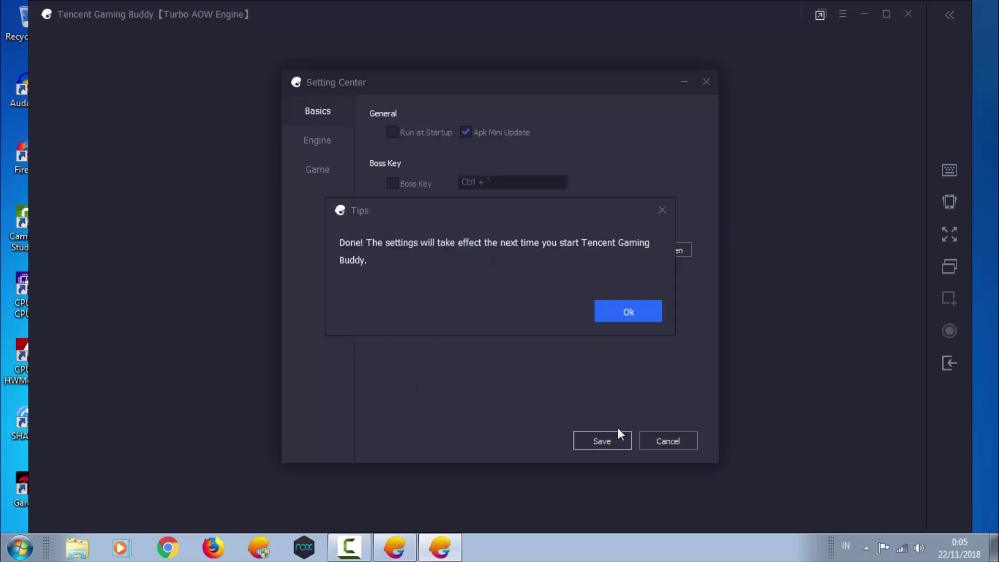
{"action": "left_click", "coordinate": [630, 315]}
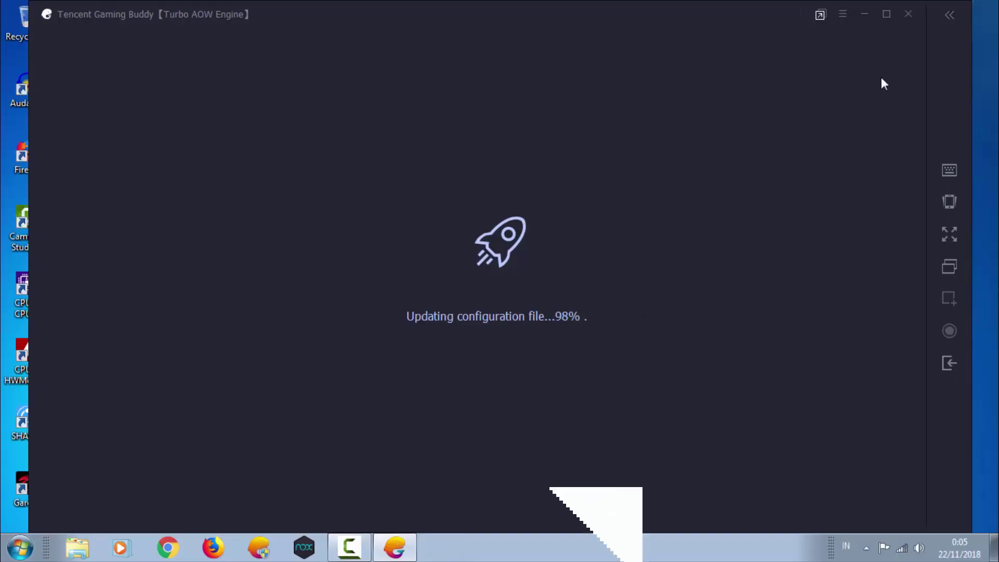
Exit Tencent Gaming Buddy completely, including quitting its background instance in the system tray.
{"action": "left_click", "coordinate": [908, 16]}
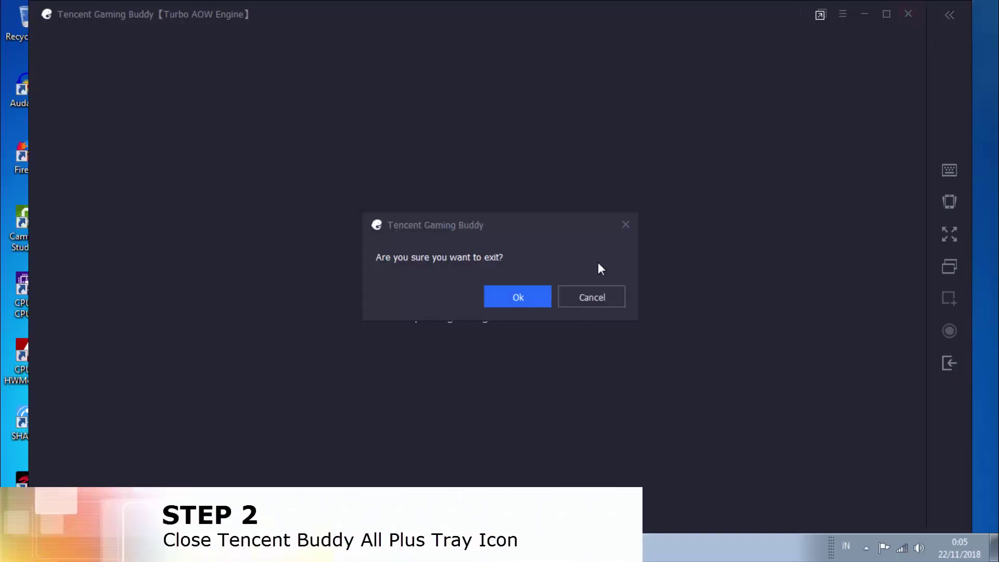
{"action": "left_click", "coordinate": [518, 296]}
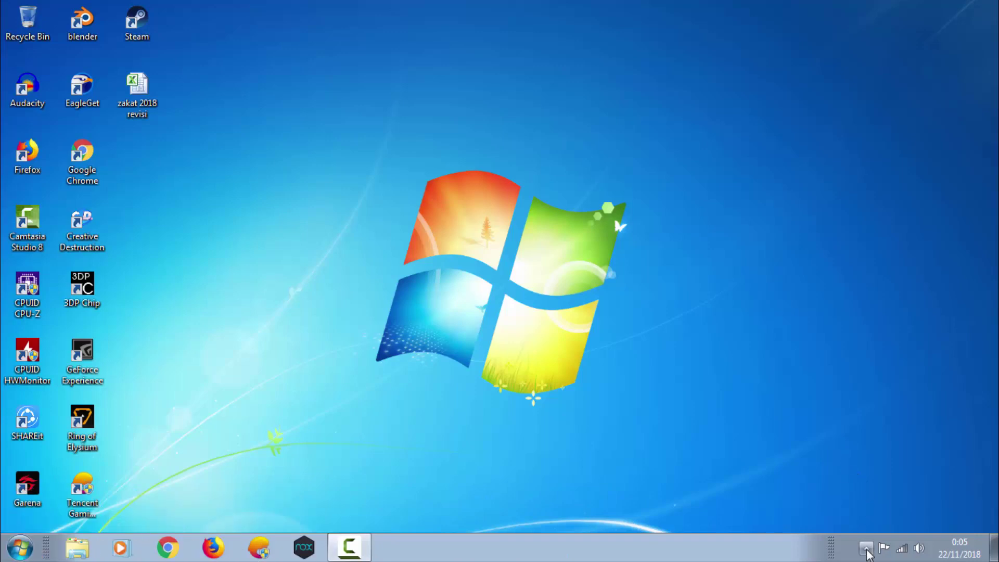
{"action": "left_click", "coordinate": [867, 547]}
{"action": "right_click", "coordinate": [866, 485]}
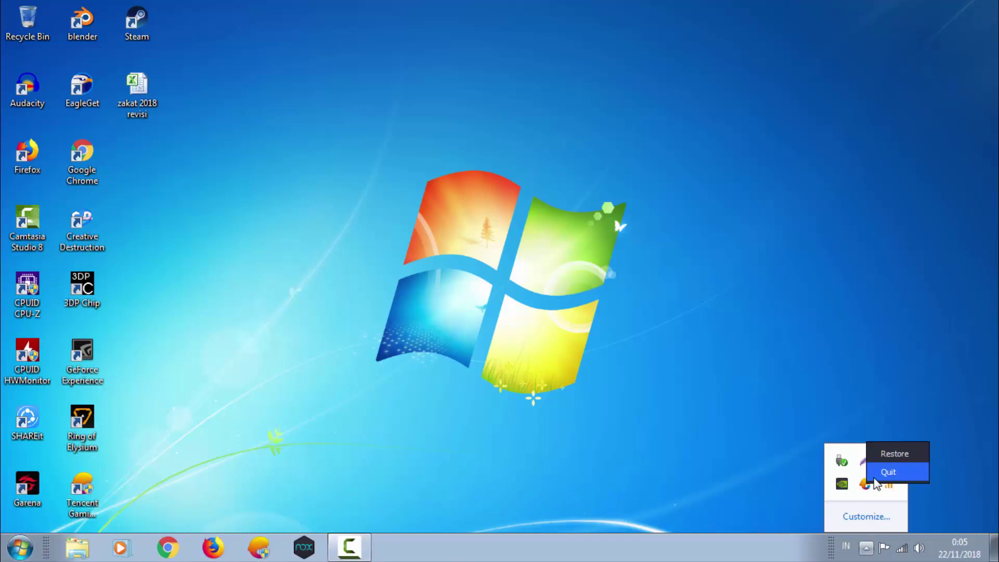
{"action": "left_click", "coordinate": [885, 470]}
{"action": "left_click", "coordinate": [866, 547]}
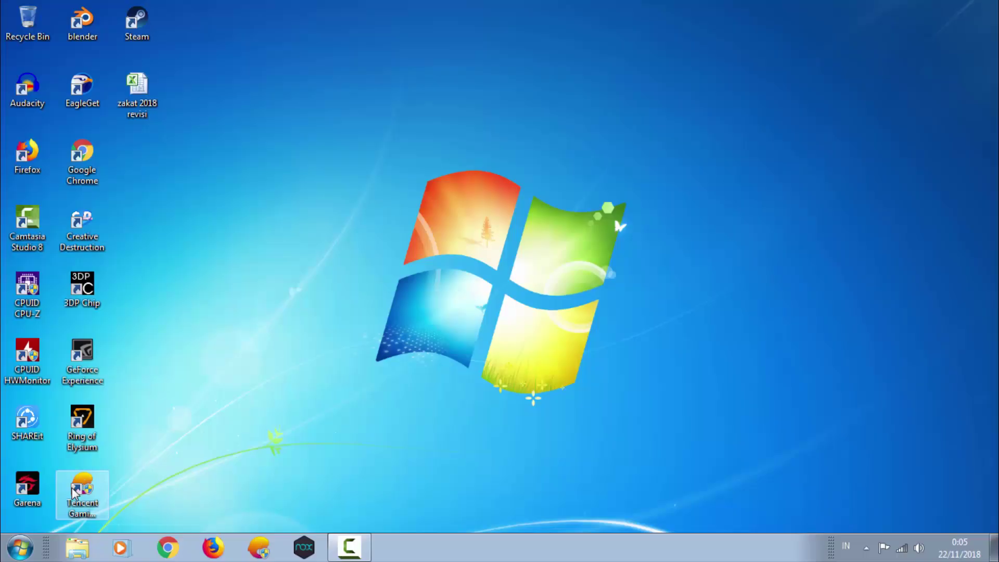
Run Tencent Gaming Buddy as administrator and show the 我的游戏 (My Games) library.
{"action": "right_click", "coordinate": [73, 492]}
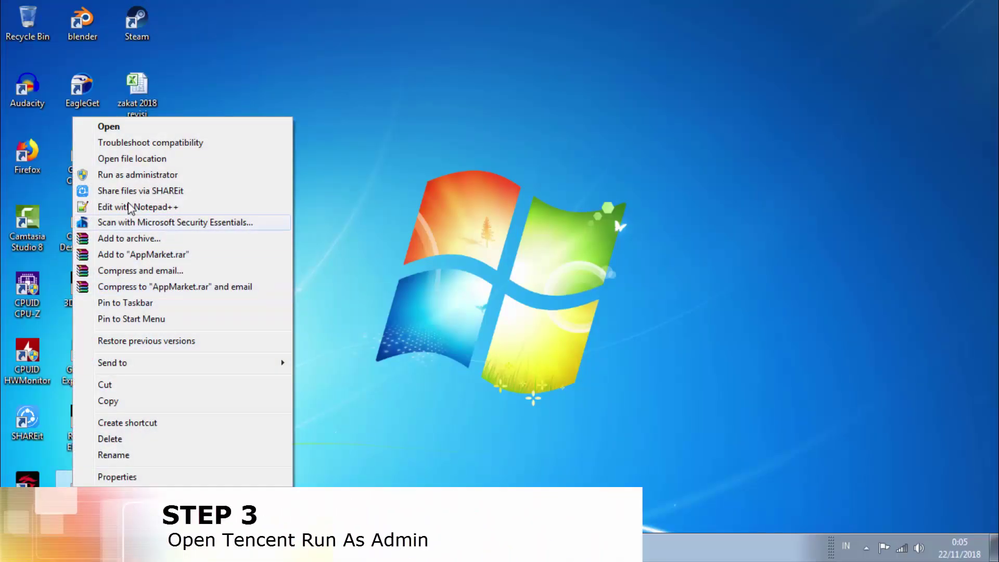
{"action": "left_click", "coordinate": [138, 175]}
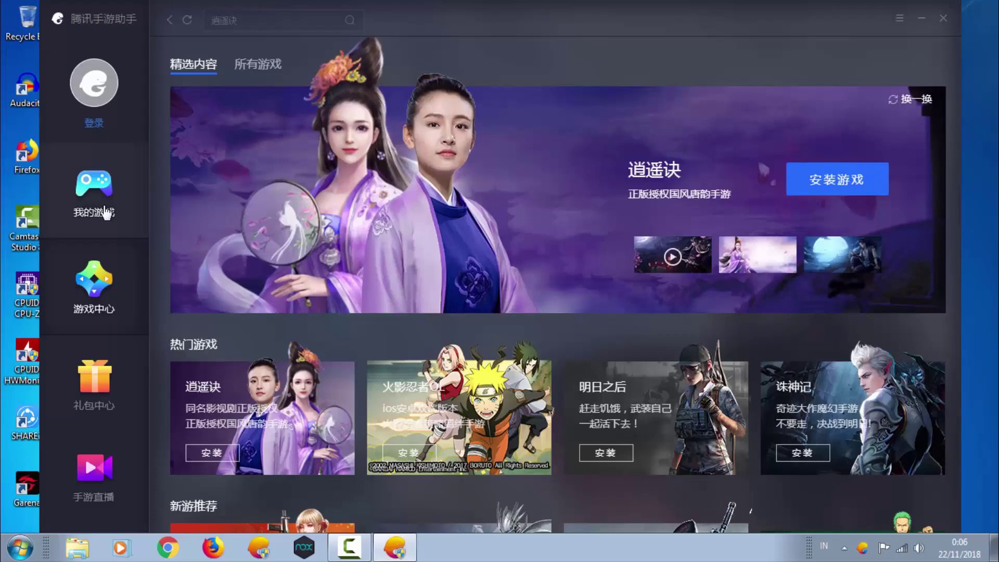
{"action": "left_click", "coordinate": [104, 211]}
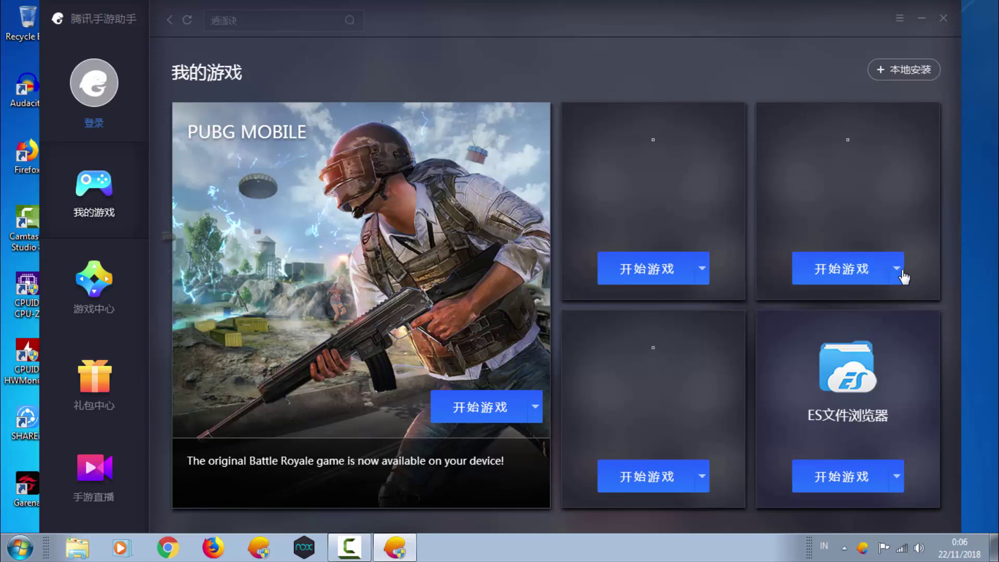
Delete the unnamed blank game directly above ES文件浏览器 from the game library and confirm the removal.
{"action": "left_click", "coordinate": [898, 271]}
{"action": "left_click", "coordinate": [876, 300]}
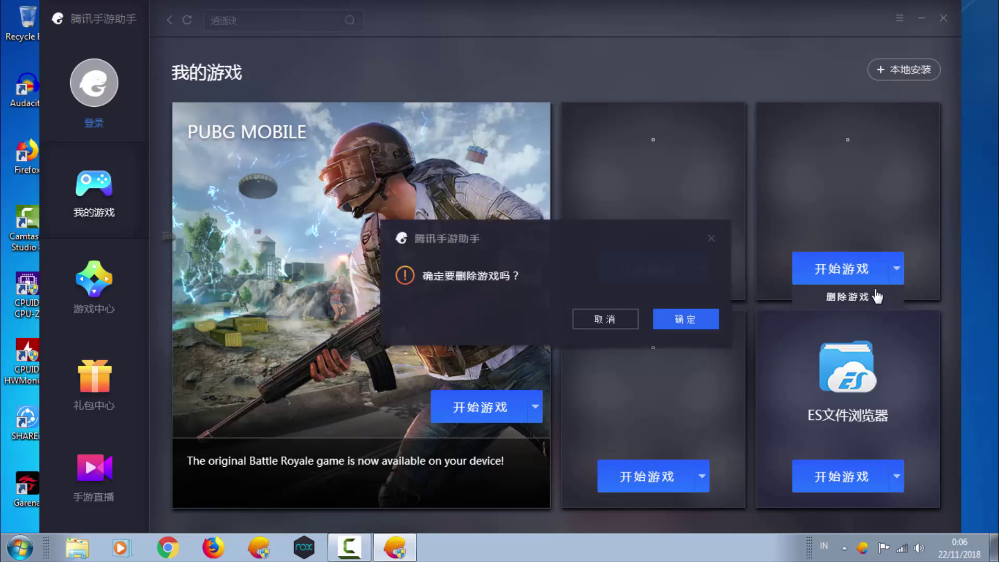
{"action": "left_click", "coordinate": [681, 320]}
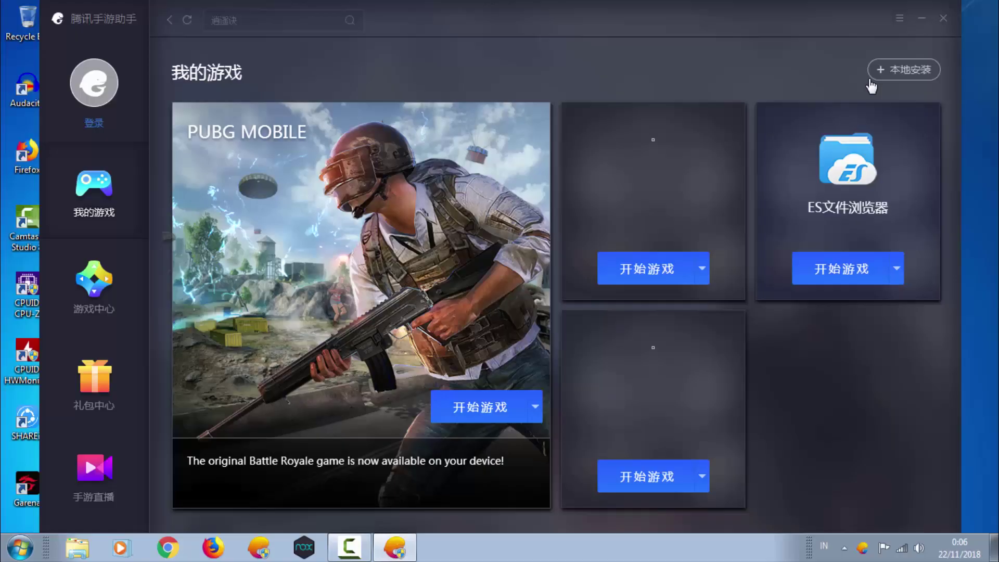
Set the language back to English in the 基本设置 (basic) settings and save the change.
{"action": "left_click", "coordinate": [896, 22]}
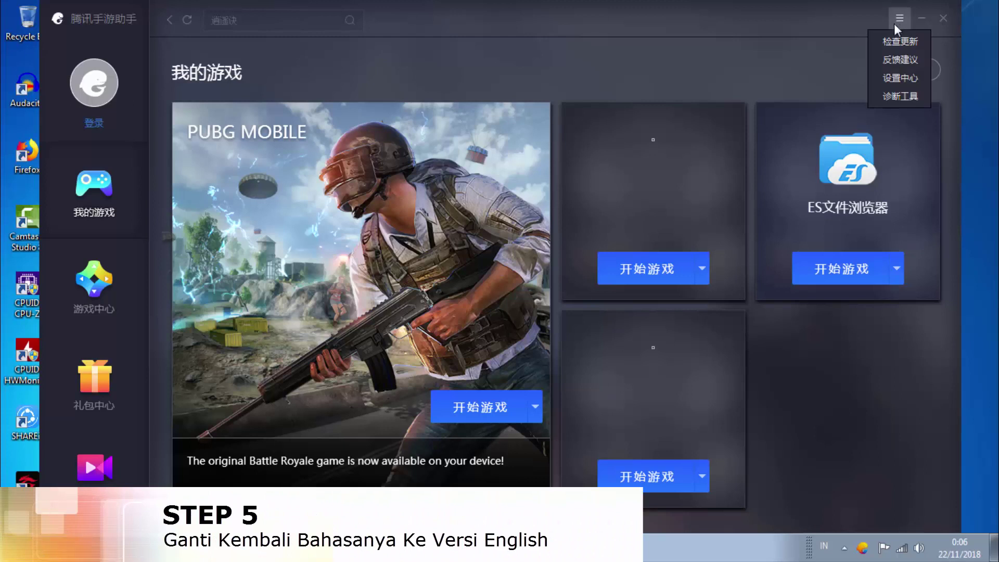
{"action": "left_click", "coordinate": [902, 84]}
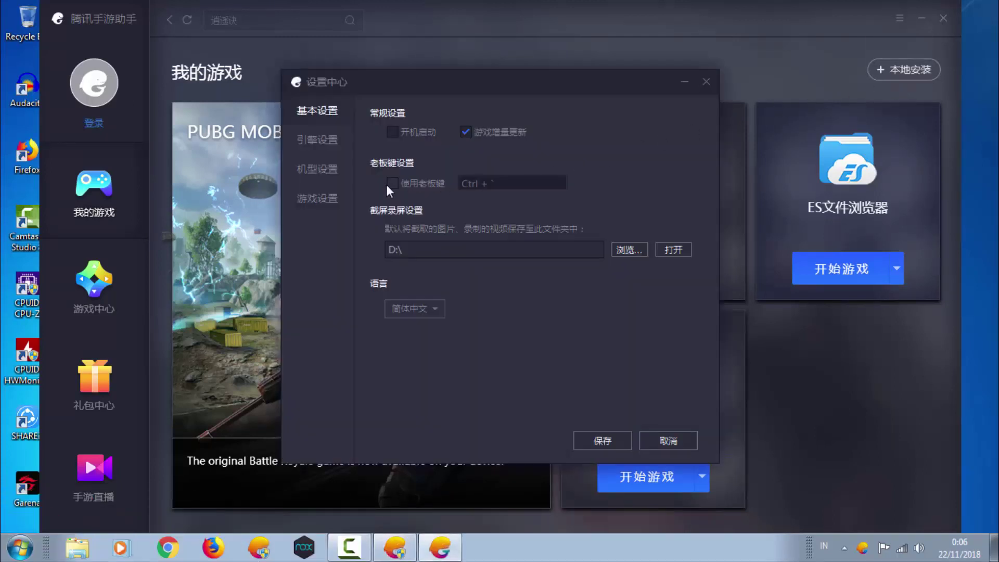
{"action": "left_click", "coordinate": [330, 173]}
{"action": "left_click", "coordinate": [330, 115]}
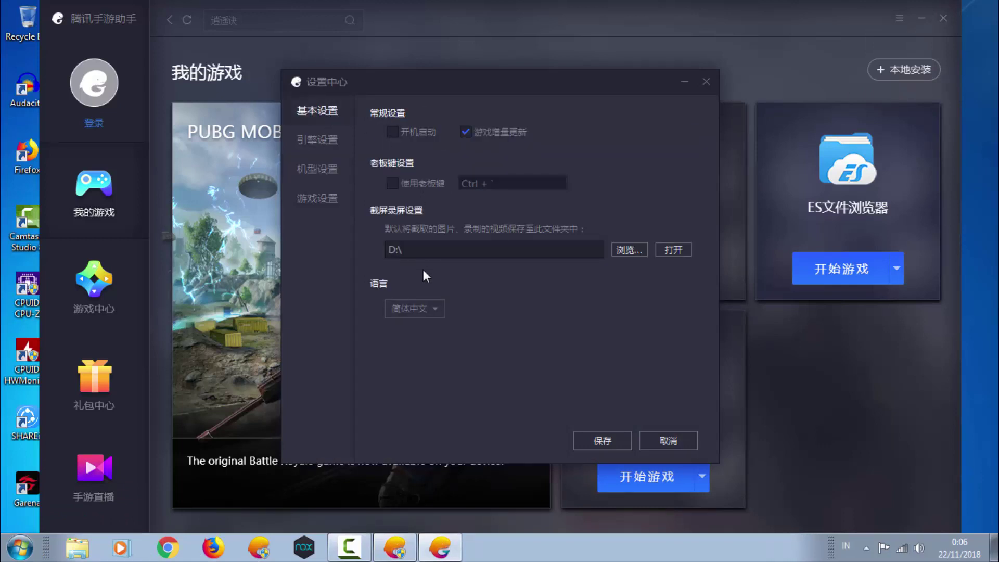
{"action": "left_click", "coordinate": [423, 308]}
{"action": "left_click", "coordinate": [416, 348]}
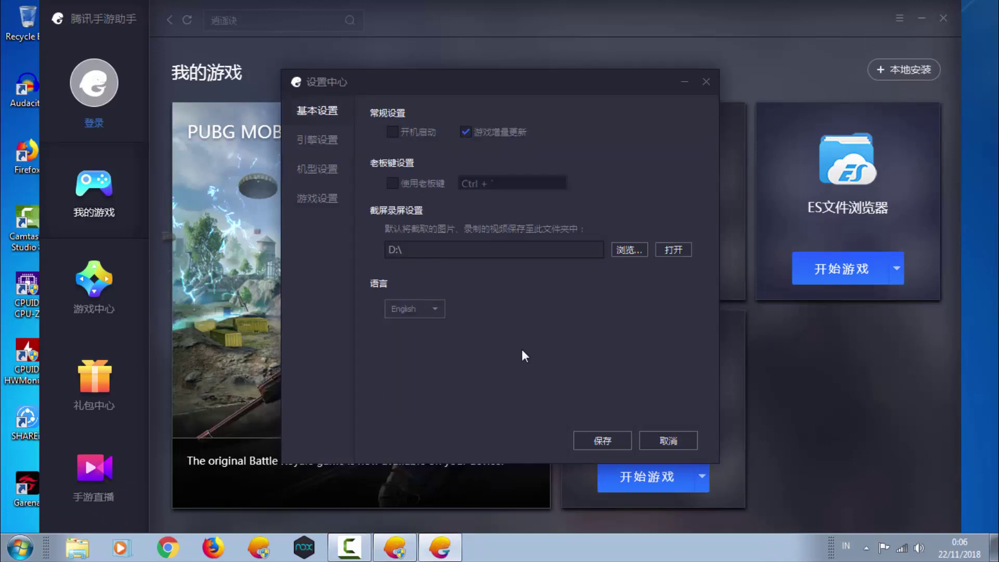
{"action": "left_click", "coordinate": [602, 440]}
{"action": "left_click", "coordinate": [595, 296]}
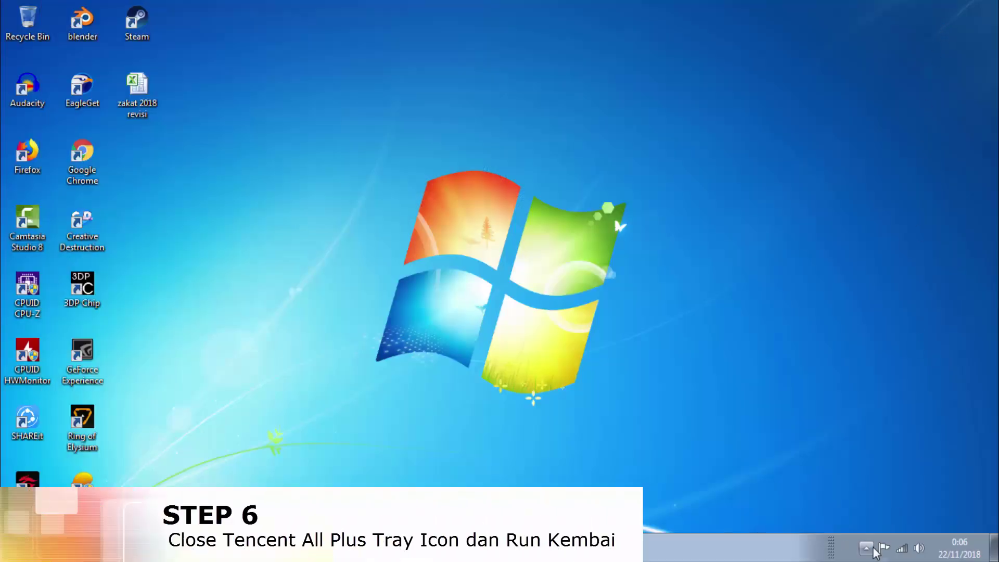
Quit the Tencent Gaming Buddy instance that is still running in the system tray.
{"action": "left_click", "coordinate": [873, 549]}
{"action": "right_click", "coordinate": [865, 484]}
{"action": "left_click", "coordinate": [894, 470]}
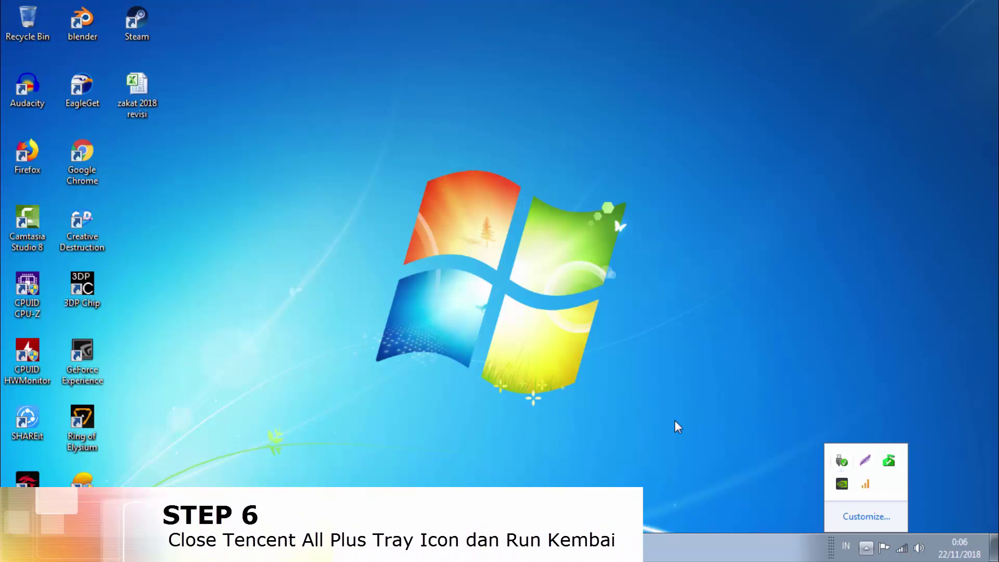
{"action": "left_click", "coordinate": [648, 481]}
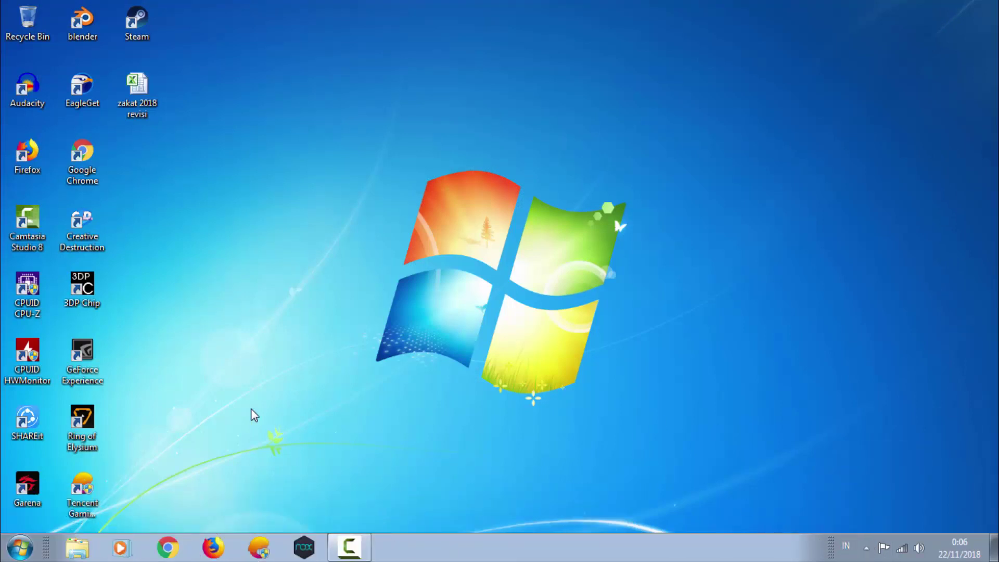
Relaunch Tencent Gaming Buddy from its desktop shortcut with administrator rights.
{"action": "right_click", "coordinate": [100, 492]}
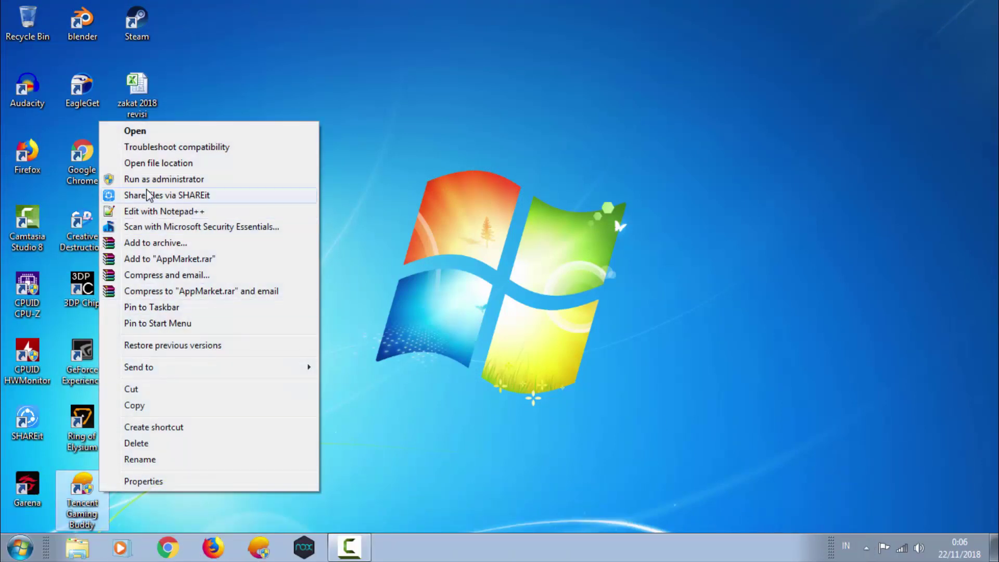
{"action": "left_click", "coordinate": [156, 179]}
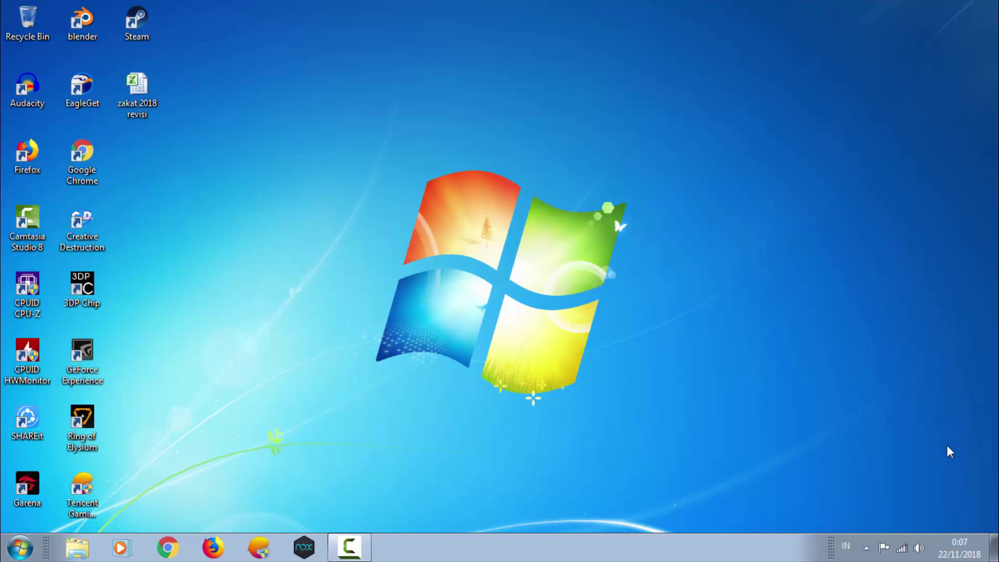
{"action": "left_click", "coordinate": [866, 548]}
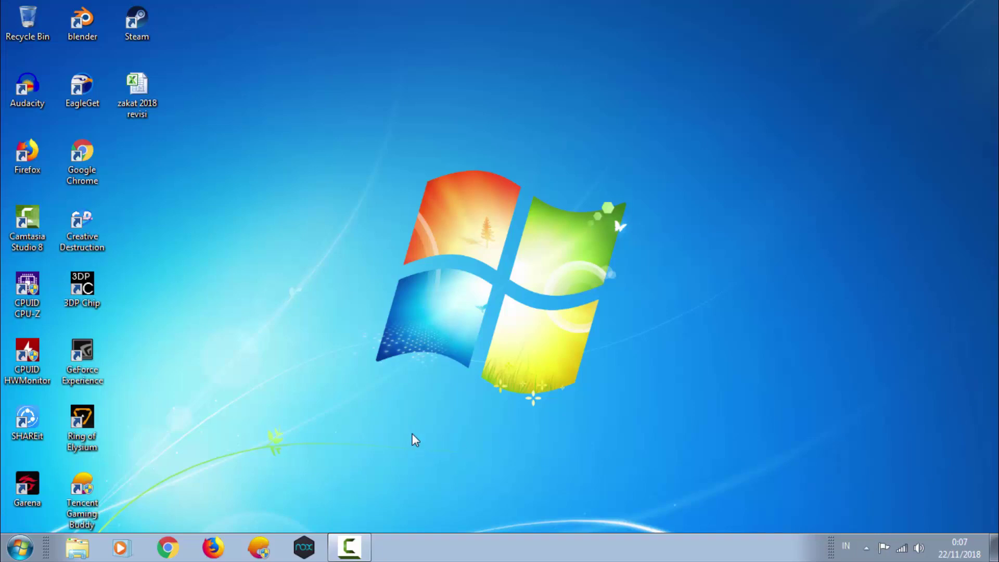
{"action": "right_click", "coordinate": [104, 497]}
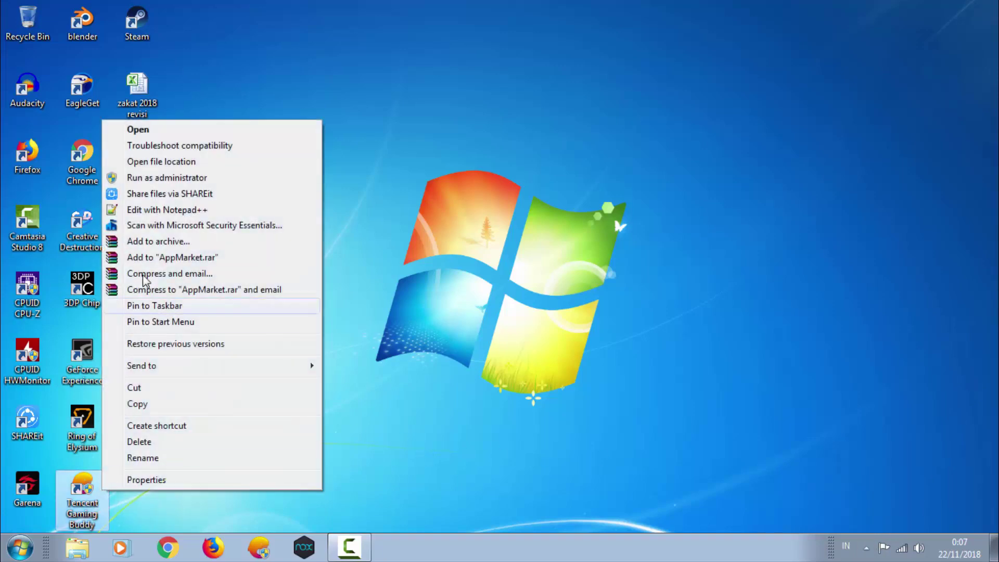
{"action": "left_click", "coordinate": [167, 177]}
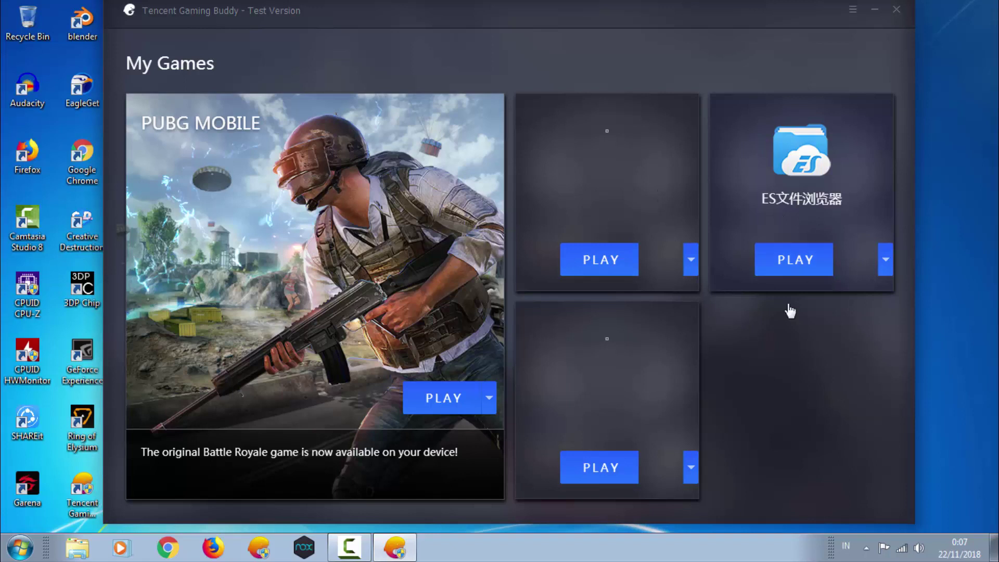
Start the unnamed game beside ES文件浏览器 in My Games and switch the emulator to full screen.
{"action": "left_click", "coordinate": [622, 274]}
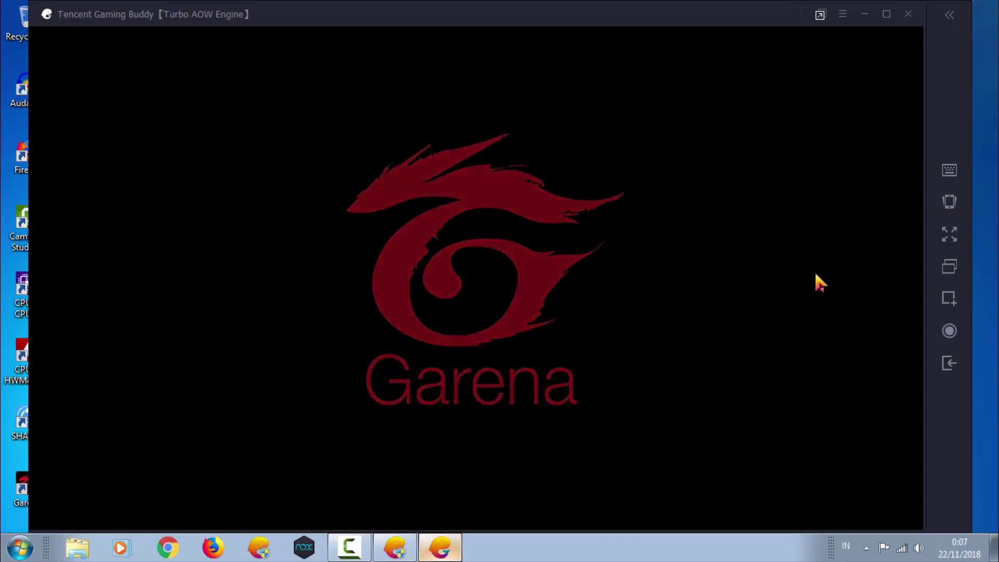
{"action": "left_click", "coordinate": [949, 234]}
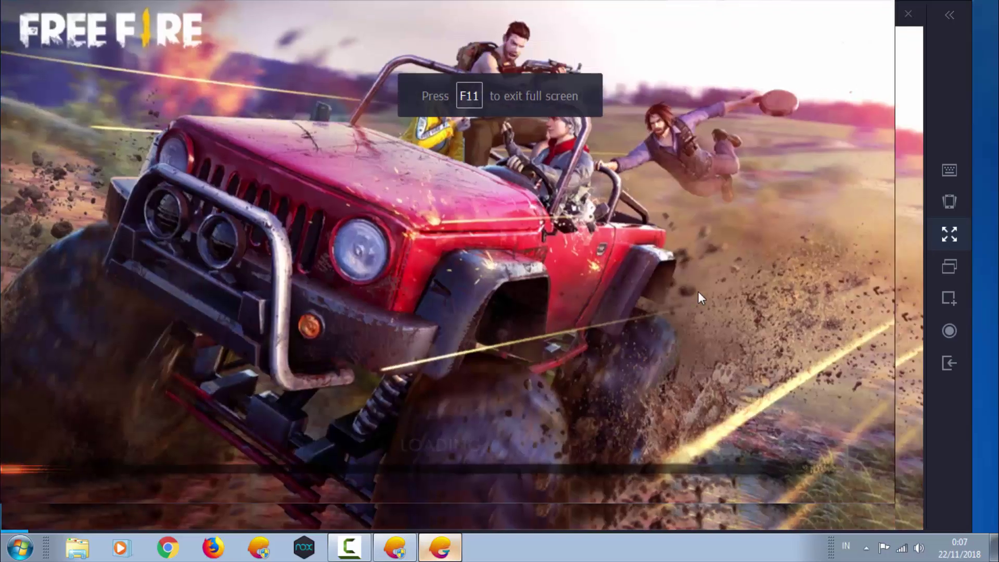